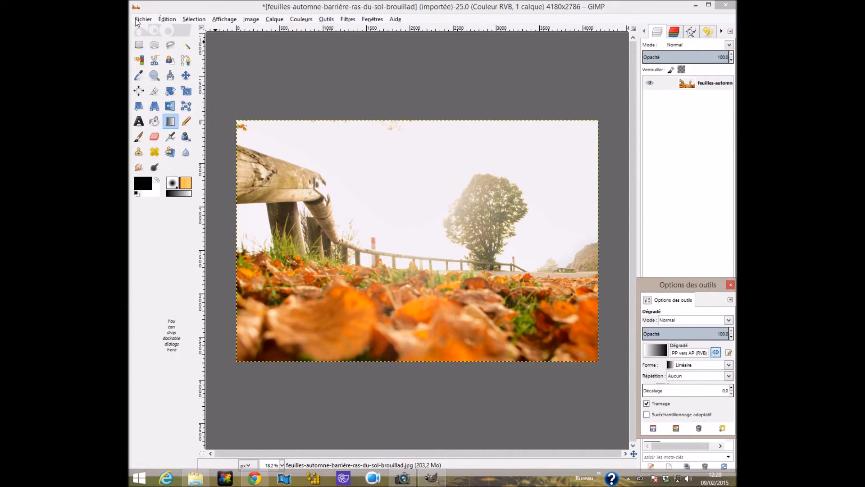
Open ponton-lido-ciel-super-signOk.jpg as a new layer above the autumn leaves photo.
left_click(143, 19)
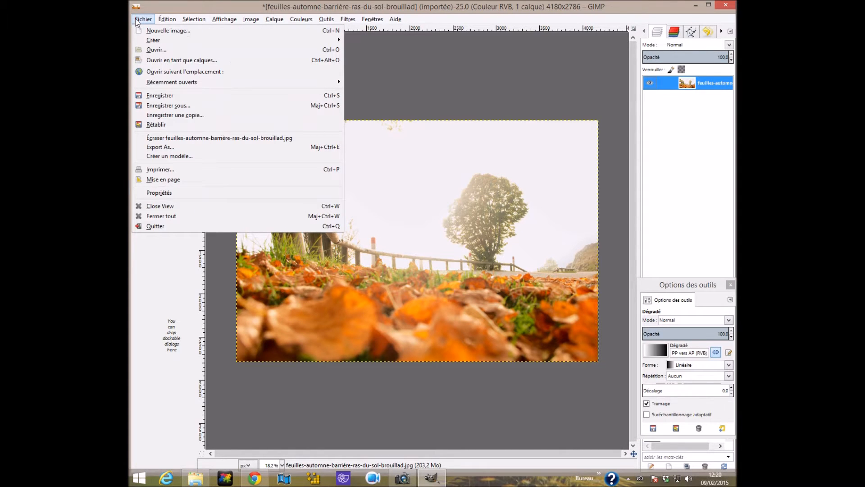
left_click(151, 60)
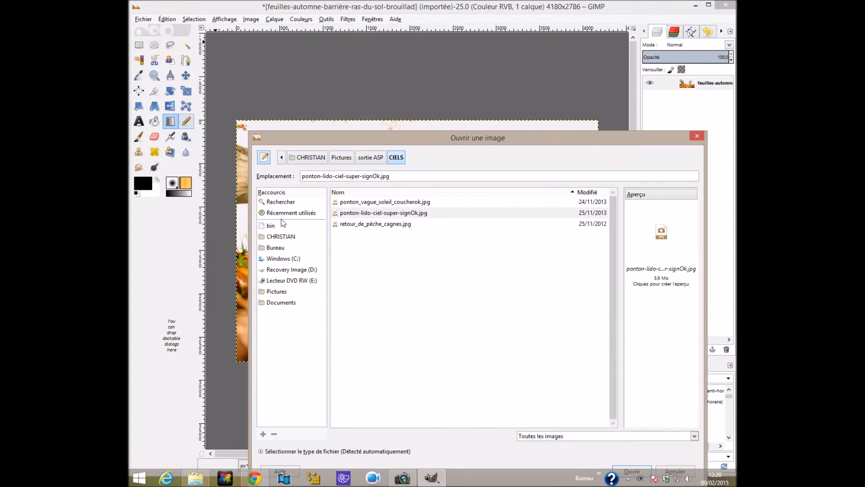
double_click(383, 213)
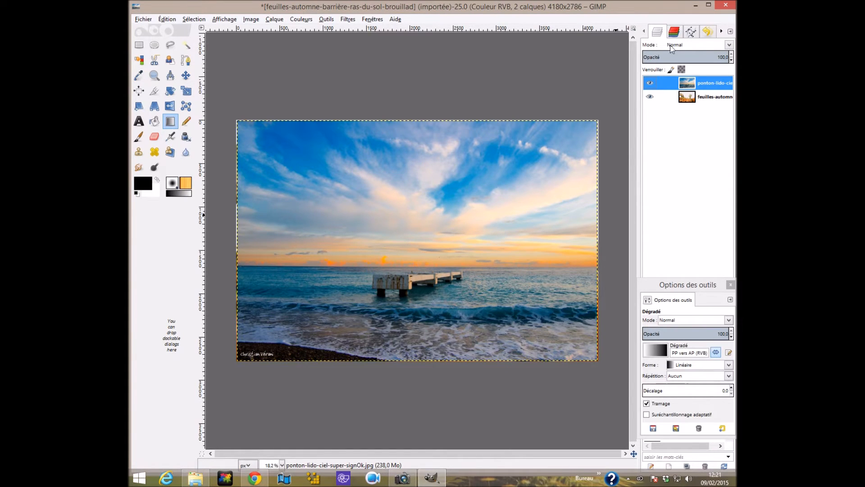
Add a layer mask initialised to white (Blanc, opacité complète) to the ponton sky layer.
right_click(685, 83)
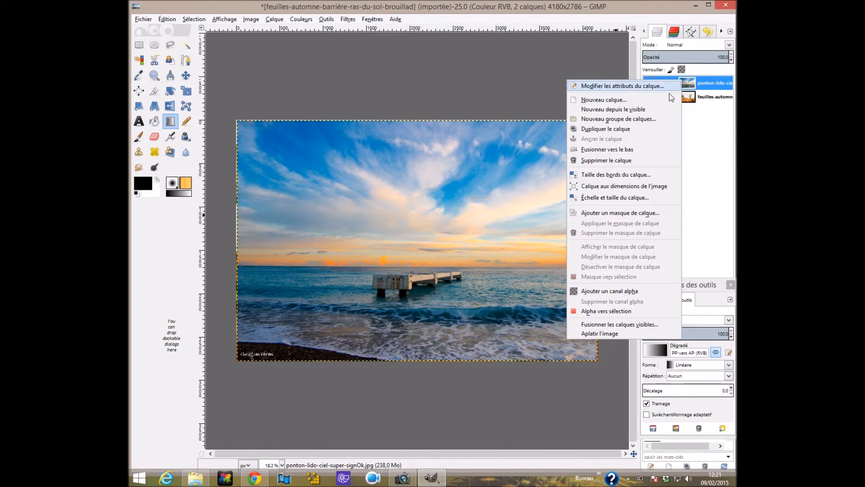
left_click(636, 213)
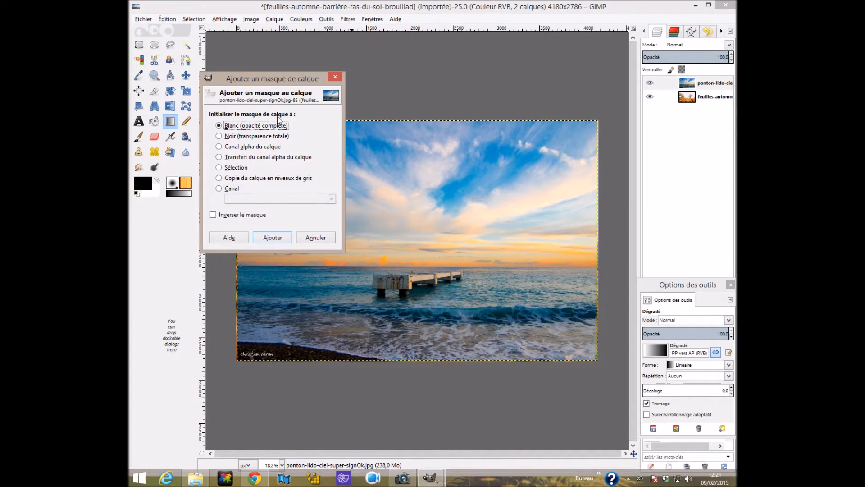
left_click(272, 237)
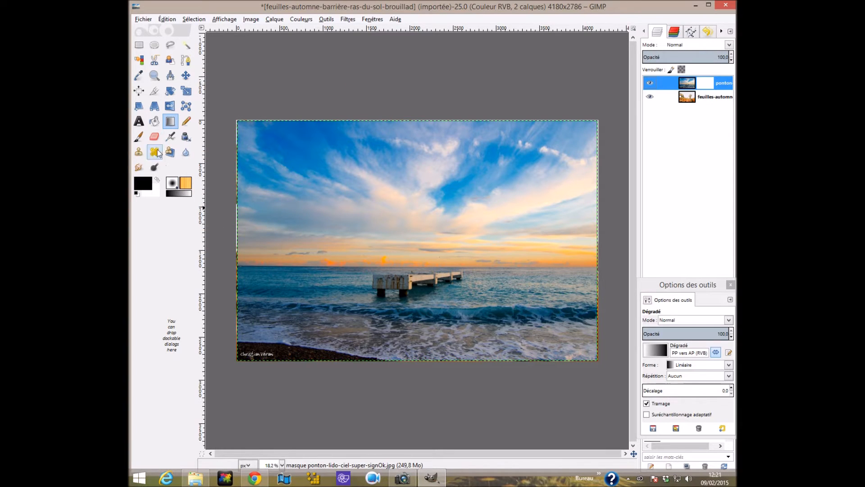
On the sky layer's mask, draw a reversed linear PP vers AP (RVB) gradient from the image's top edge straight down about a third of its height.
left_click(173, 125)
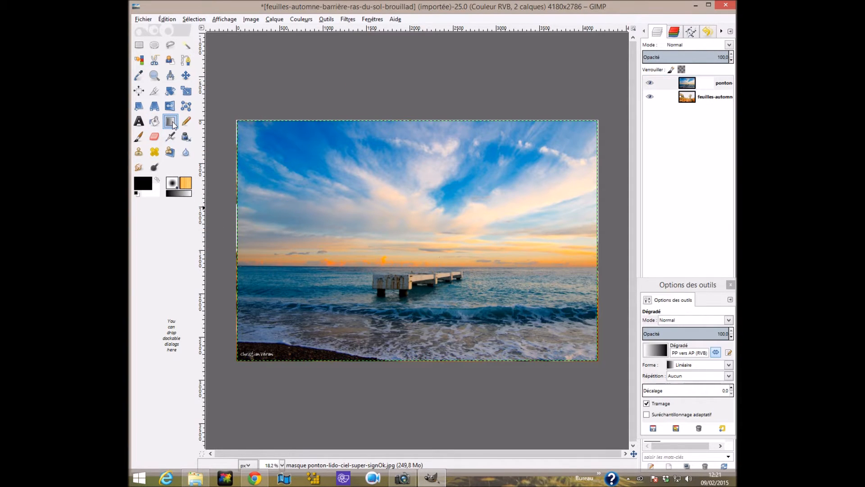
double_click(173, 124)
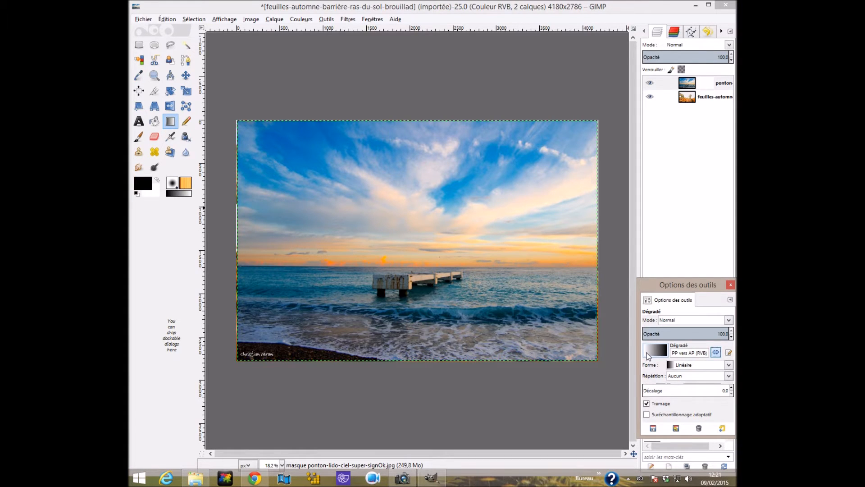
left_click(716, 353)
left_click(716, 353)
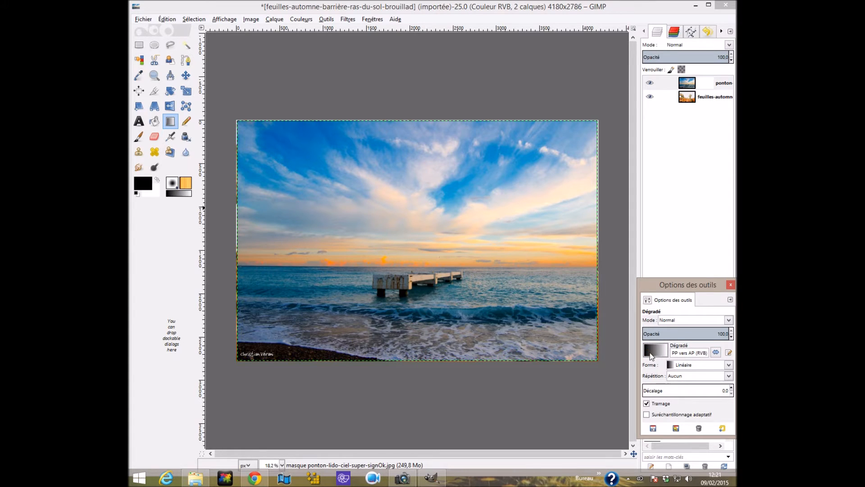
left_click(716, 353)
left_click_drag(694, 292, 660, 173)
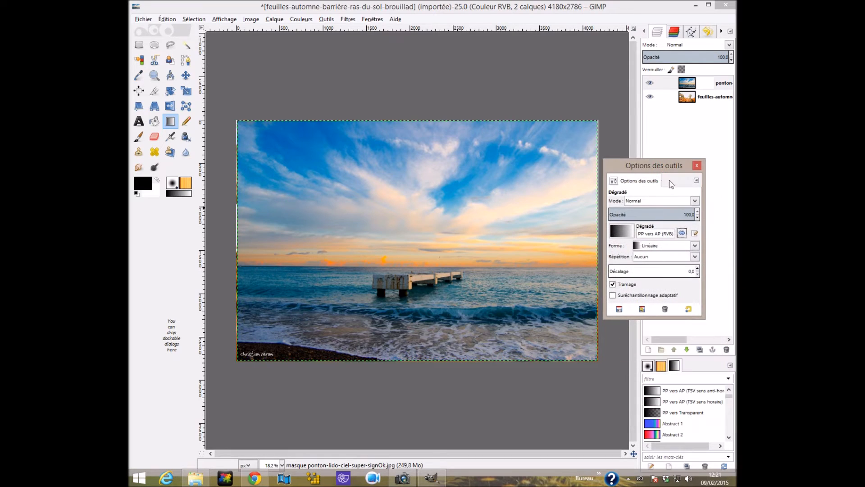
left_click(682, 234)
left_click_drag(650, 161, 700, 201)
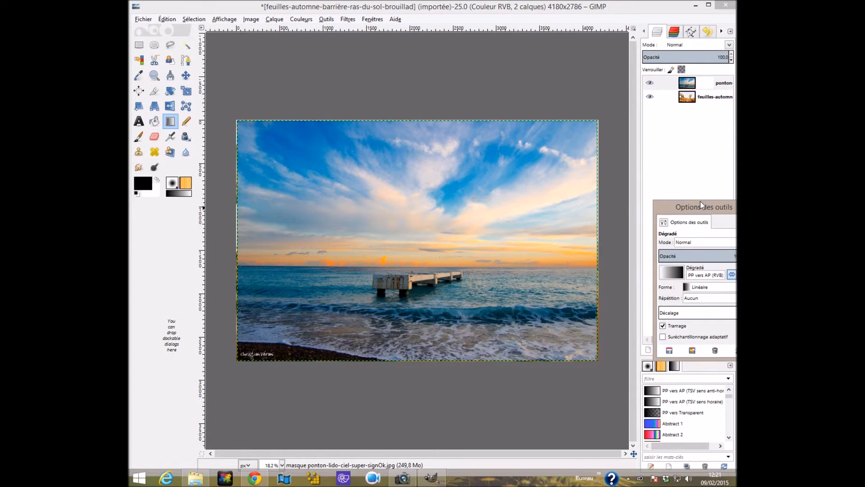
left_click(709, 88)
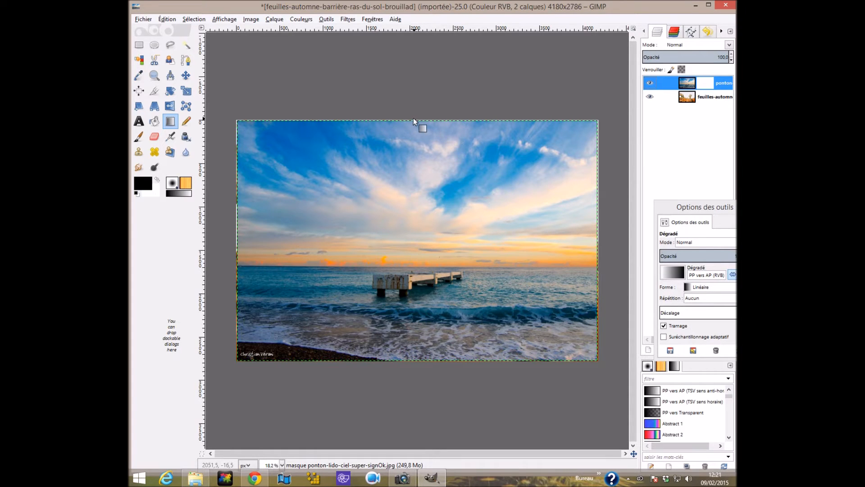
left_click_drag(413, 120, 413, 196)
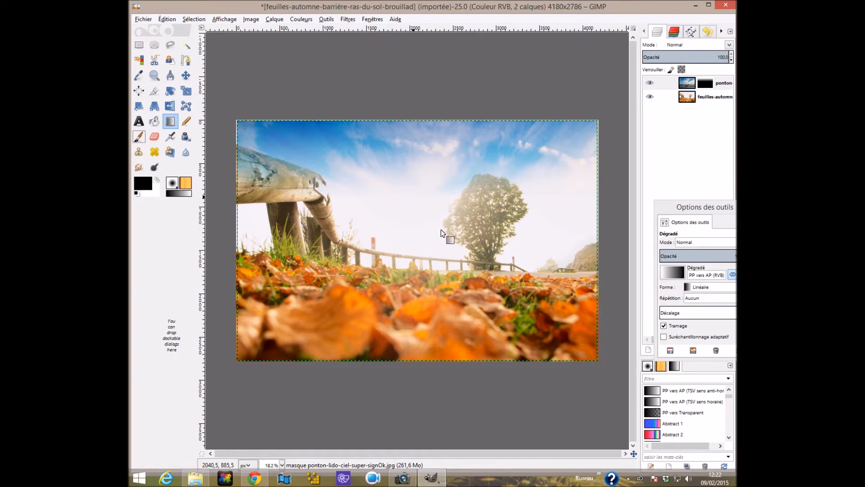
Paint black on the sky layer's mask over the thick wooden rail with the Hardness 050 brush at size 233.47.
left_click(139, 137)
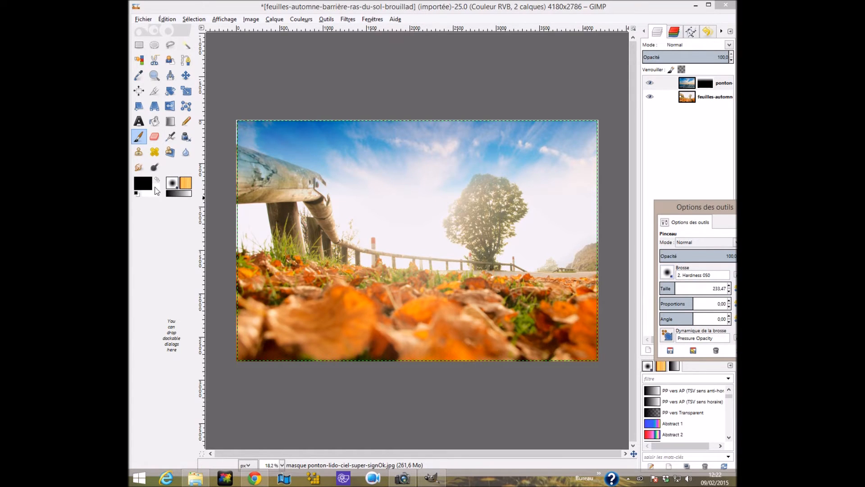
left_click(254, 180)
mouse_move(254, 179)
left_mouse_down()
mouse_move(293, 184)
mouse_move(240, 157)
left_mouse_up()
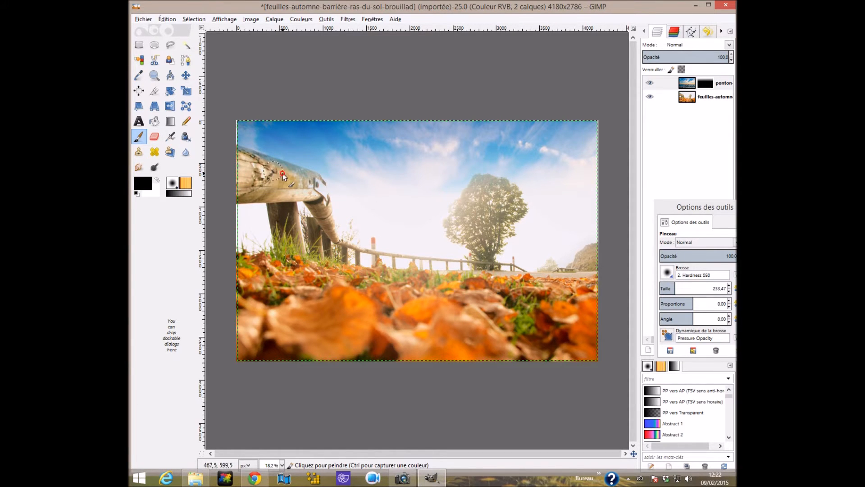
left_click(297, 183)
left_click_drag(302, 185, 242, 186)
left_click(227, 170)
left_click(271, 184)
left_click(286, 185)
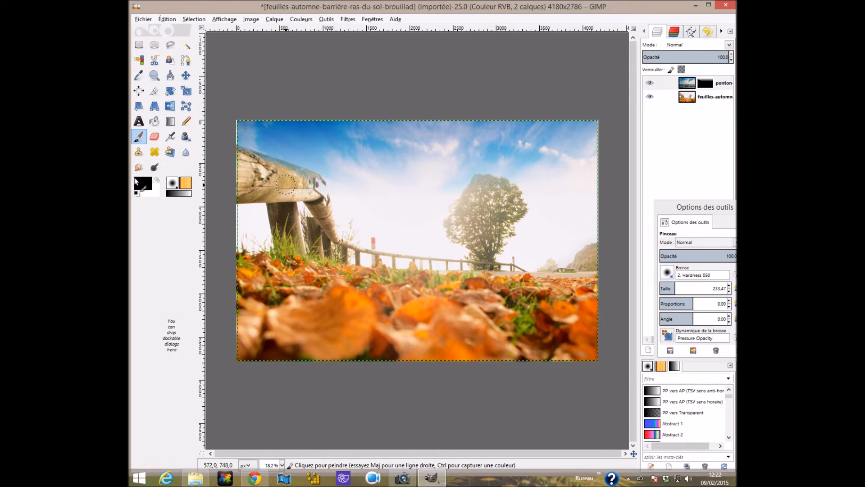
Trace a closed path around the thick end of the wooden rail with the Paths tool and convert it to a selection.
left_click(186, 60)
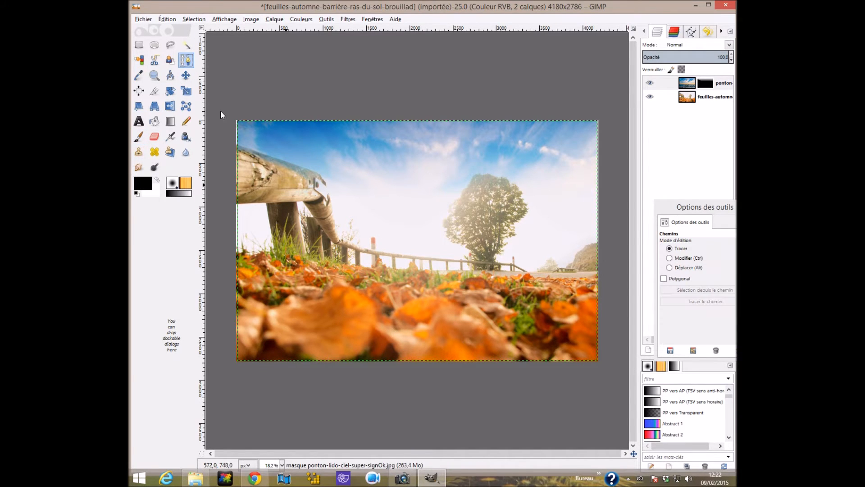
left_click(237, 144)
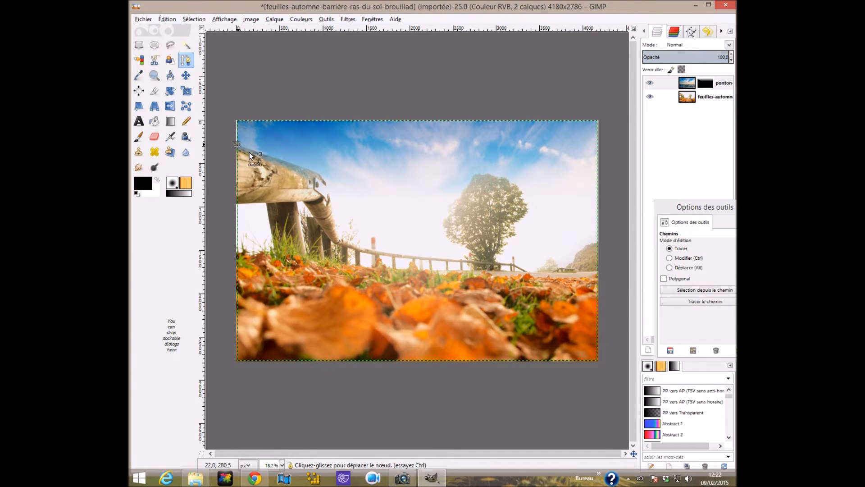
left_click(252, 151)
left_click(270, 157)
left_click(293, 165)
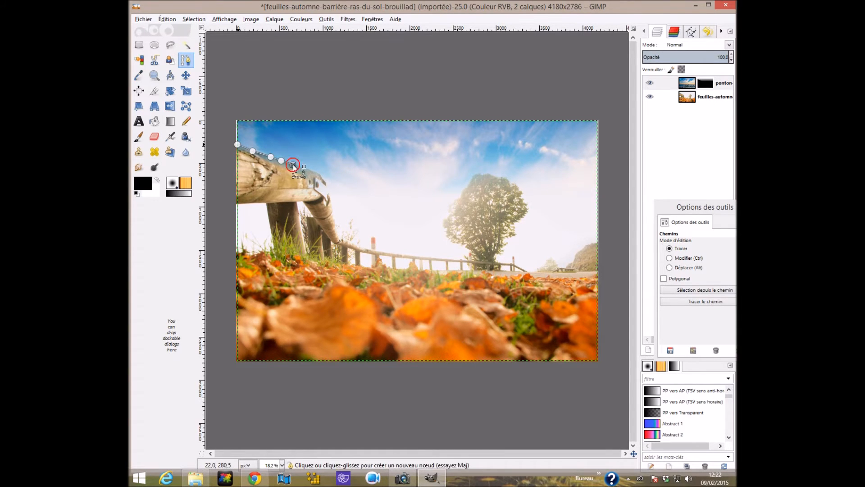
left_click(316, 174)
left_click(320, 176)
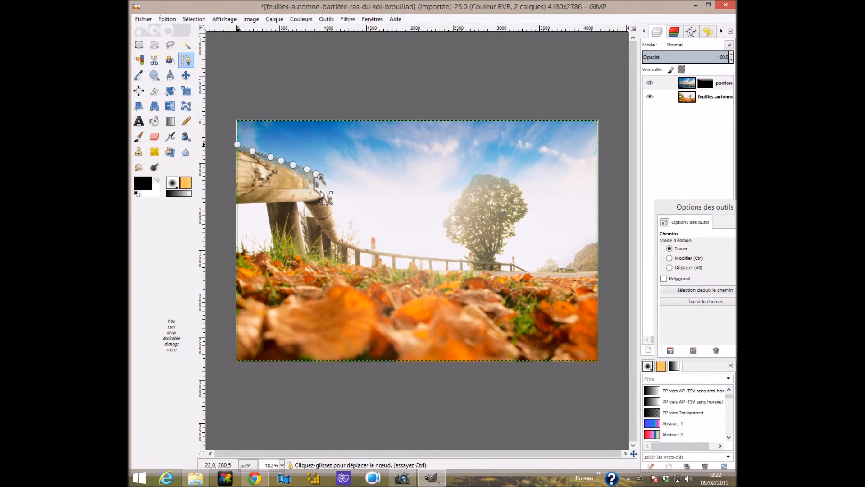
left_click(316, 197)
left_click(280, 198)
left_click(246, 197)
left_click(237, 197)
left_click(236, 145)
key("Return")
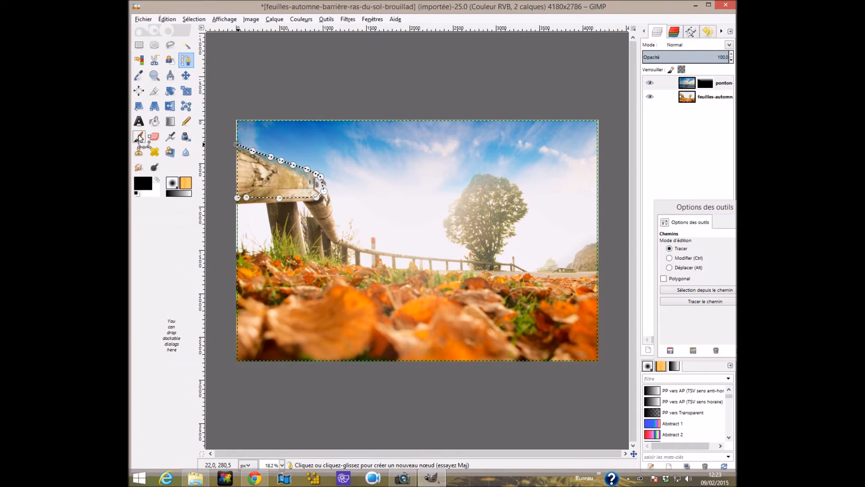
Add another path node inside the rail near the image's left edge and join the outline back to its starting node.
left_click_drag(721, 208, 702, 326)
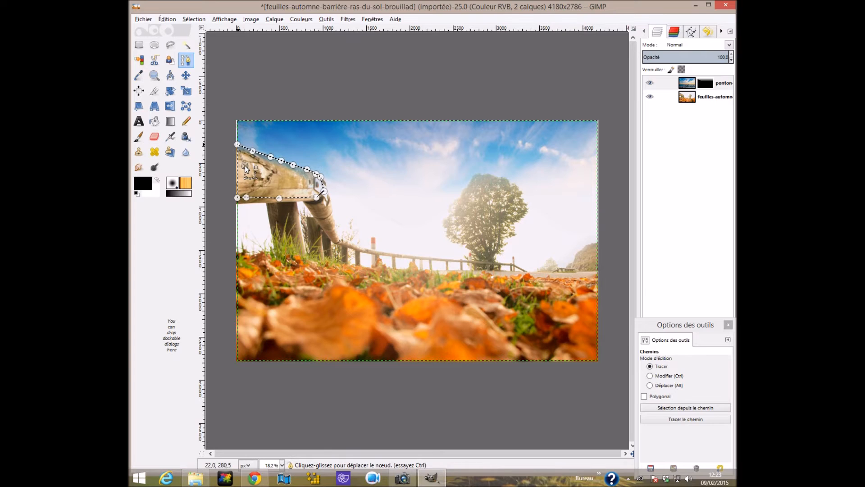
left_click(245, 166)
left_click(238, 145)
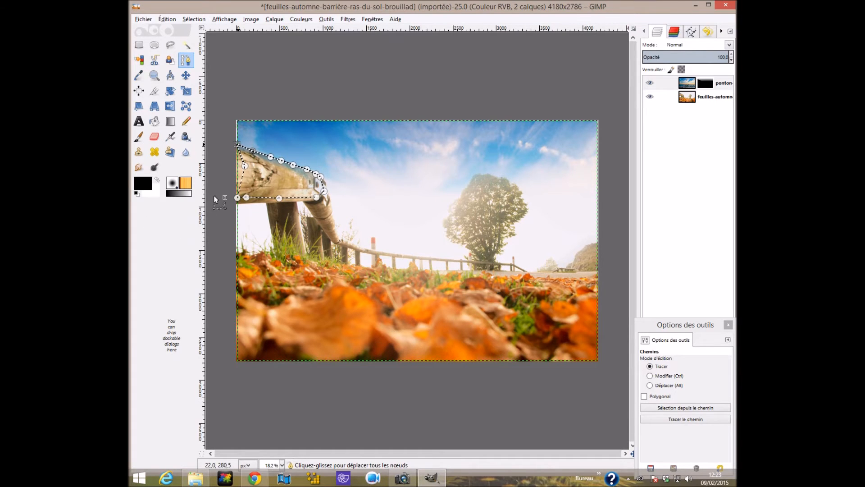
Paint black on the mask inside the rail selection with the Paintbrush to clear the remaining sky tint from the wood.
left_click(137, 139)
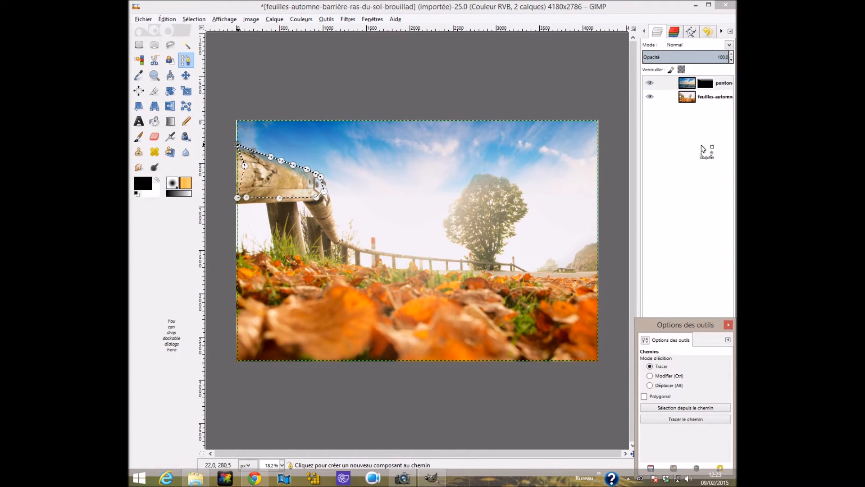
left_click(729, 325)
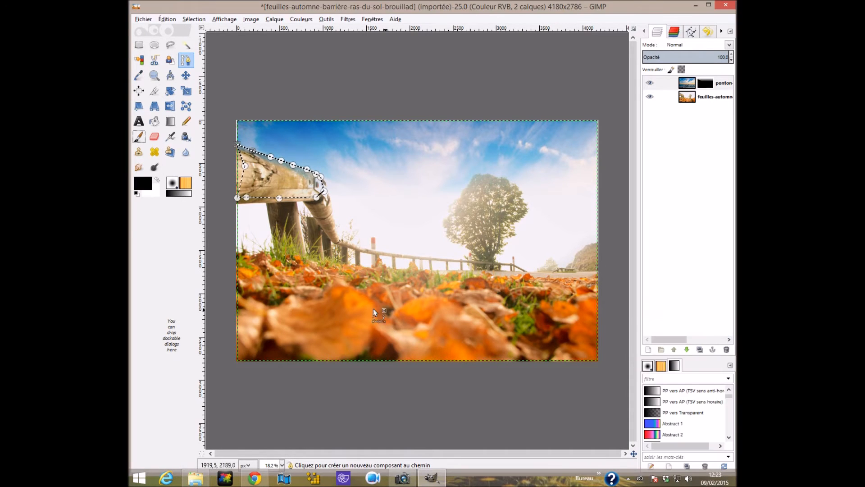
double_click(139, 137)
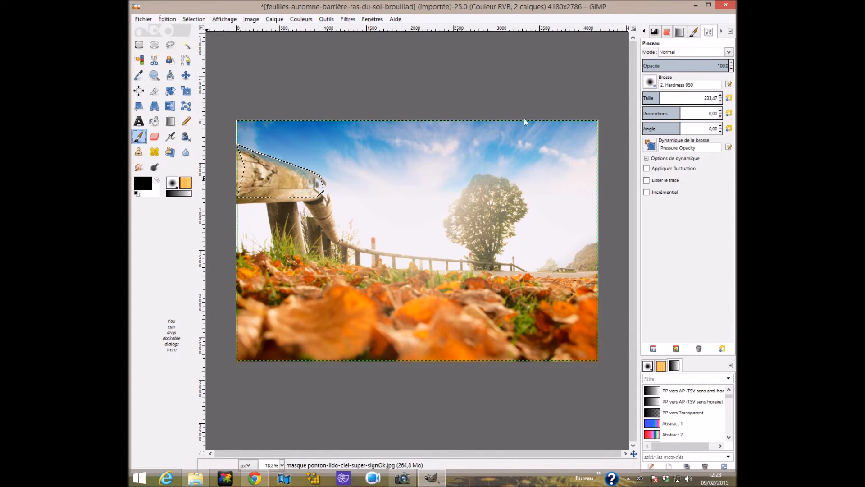
left_click(234, 191)
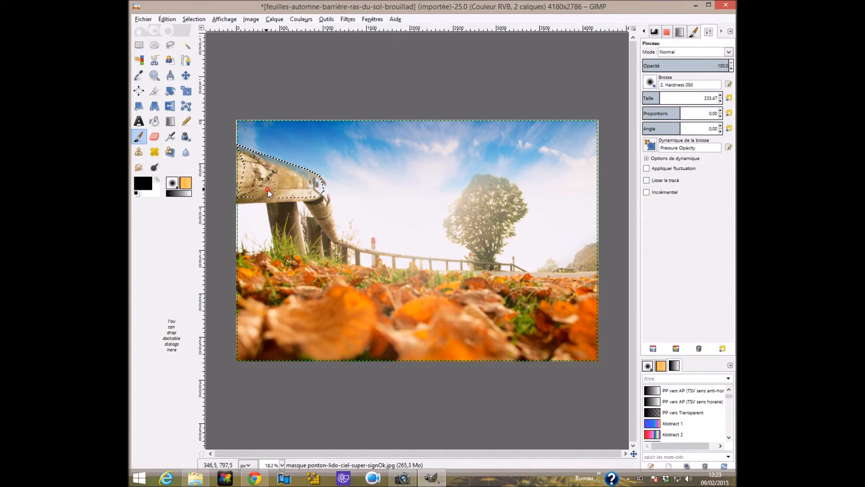
mouse_move(244, 157)
left_mouse_down()
mouse_move(295, 178)
mouse_move(253, 159)
left_mouse_up()
left_click_drag(311, 178, 217, 156)
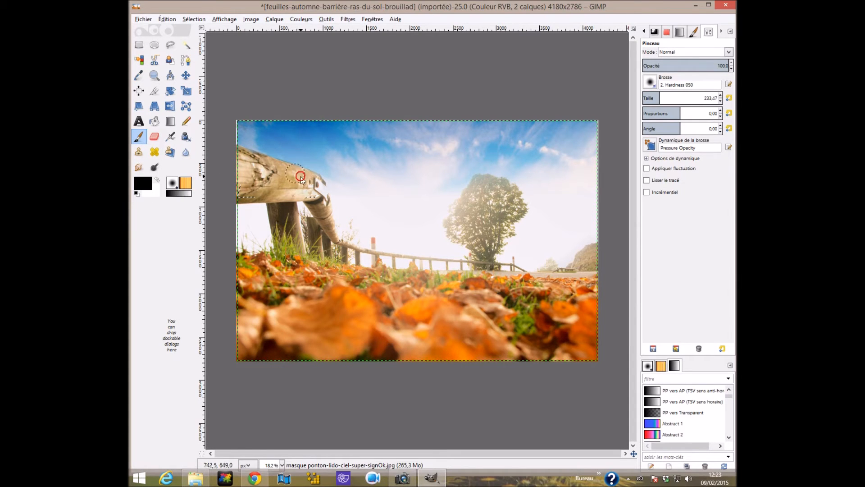
mouse_move(314, 192)
left_mouse_down()
mouse_move(239, 196)
mouse_move(236, 152)
mouse_move(316, 185)
mouse_move(179, 179)
left_mouse_up()
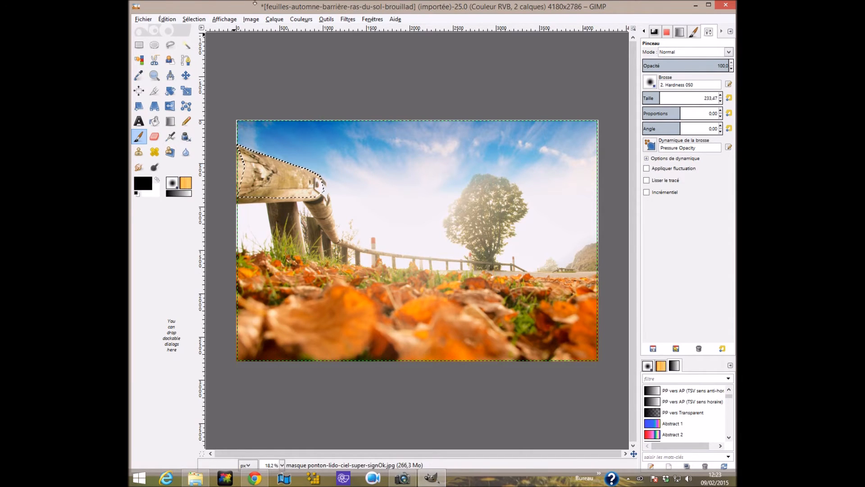
Fit the sky layer to the image dimensions and remove the selection around the rail.
left_click(273, 20)
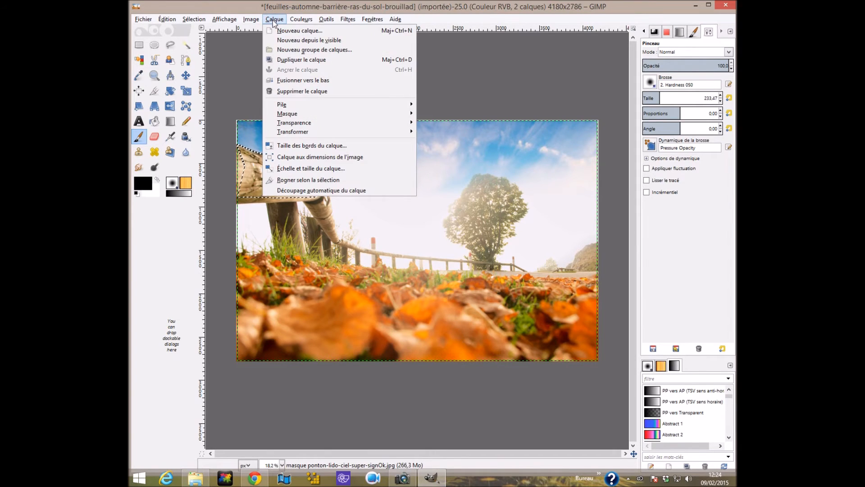
left_click(293, 157)
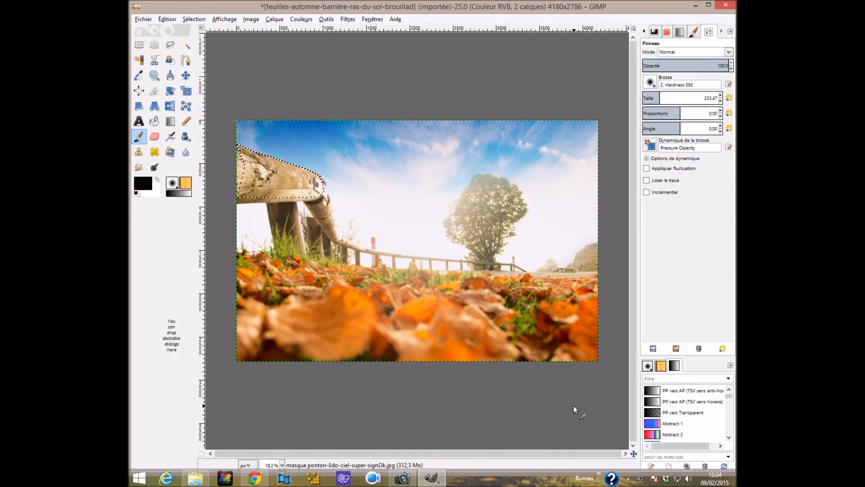
left_click(195, 19)
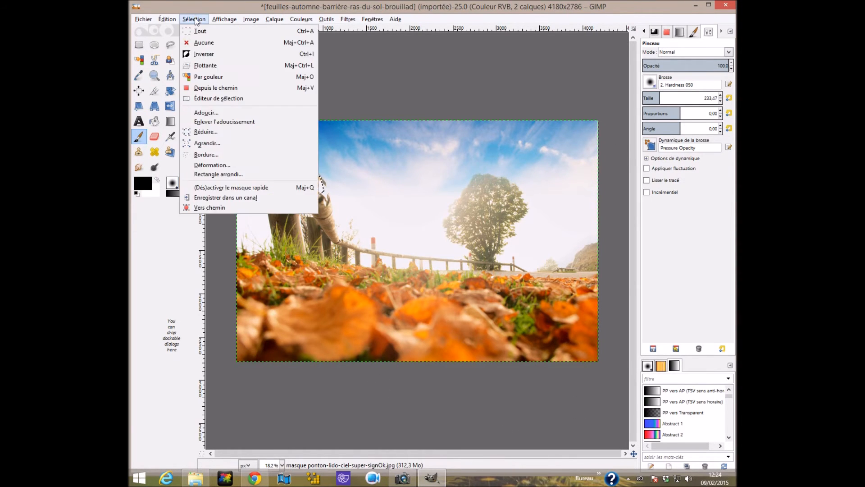
left_click(195, 42)
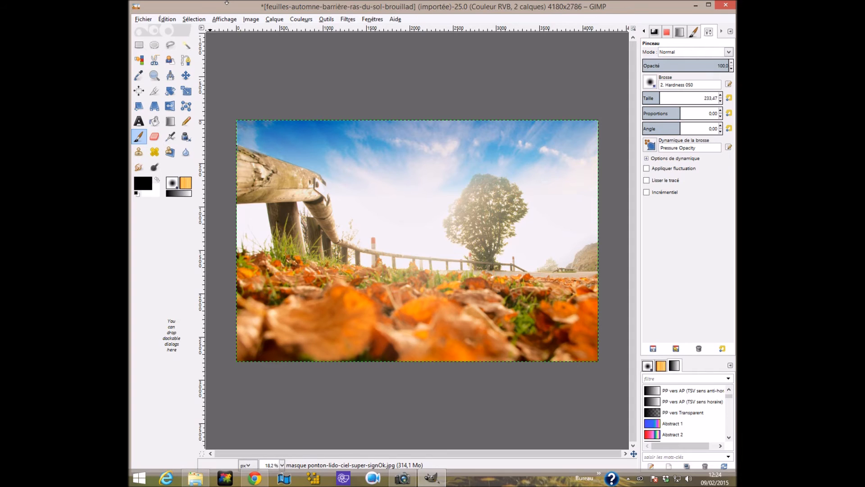
Merge the masked sky layer down onto the autumn leaves layer.
left_click(645, 31)
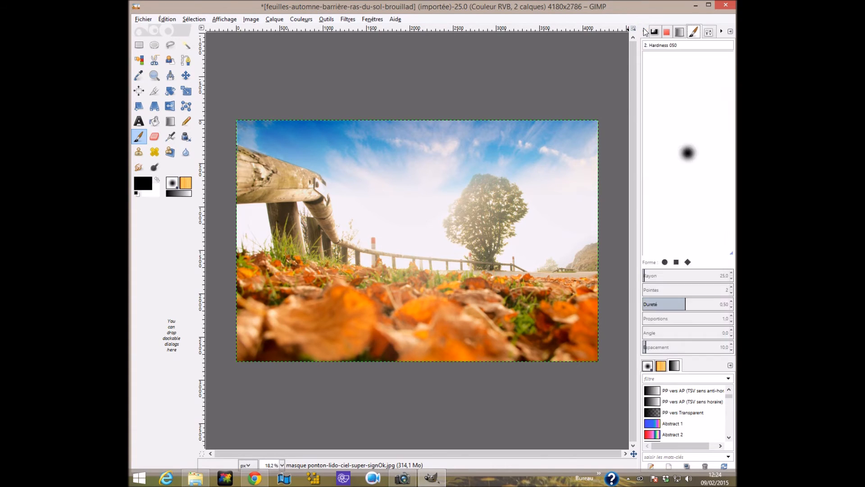
left_click(644, 31)
left_click(644, 31)
left_click(644, 31)
left_click(644, 31)
left_click(644, 31)
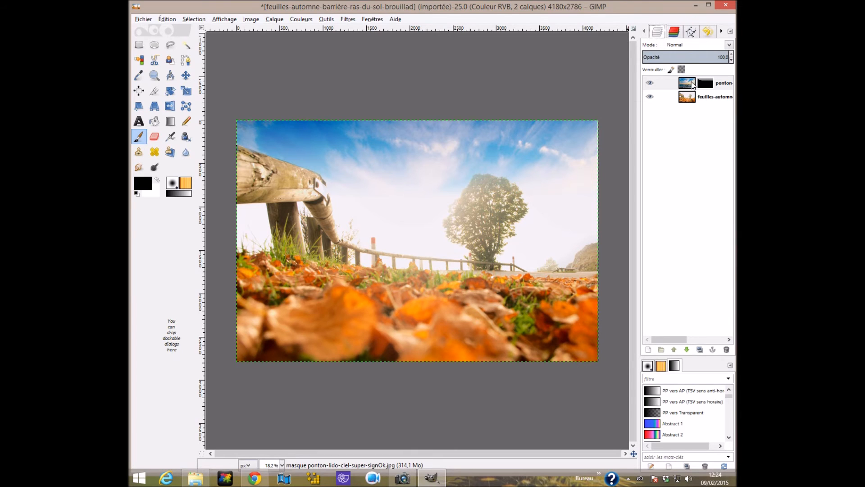
right_click(685, 84)
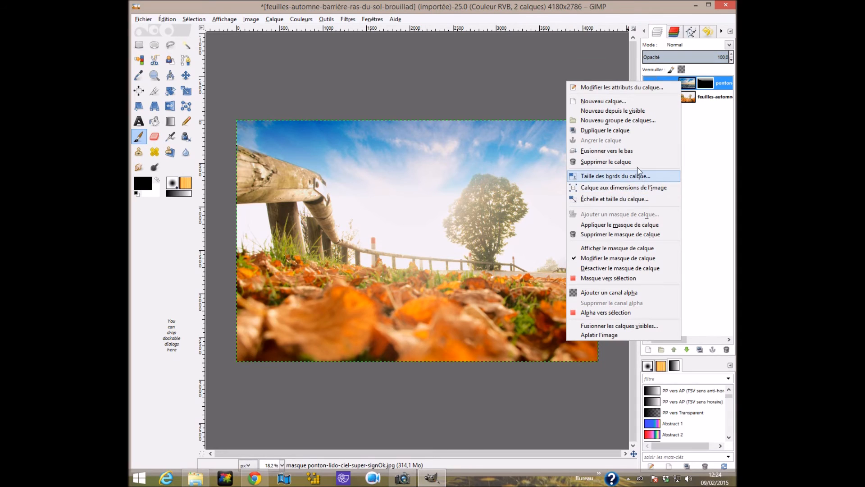
left_click(635, 152)
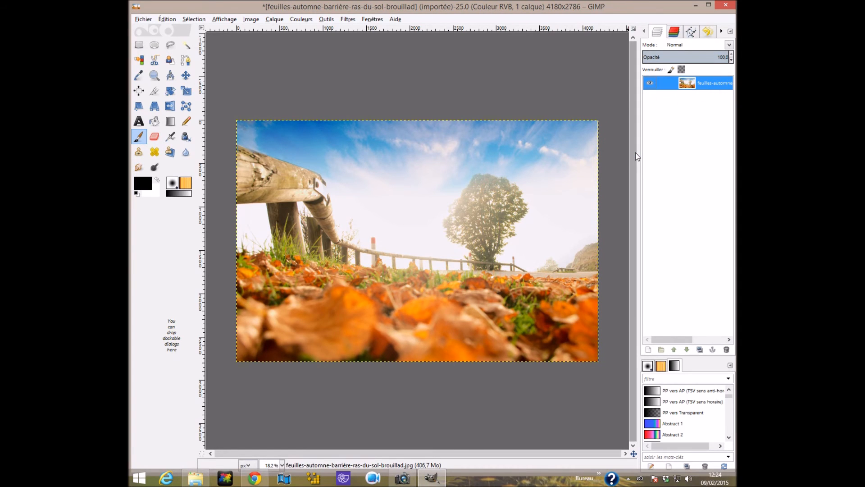
Start exporting the image under the name feuilles-automne-barrière-ras-du-sol-brouillad_ciel-masque-gimp.jpg.
left_click(143, 19)
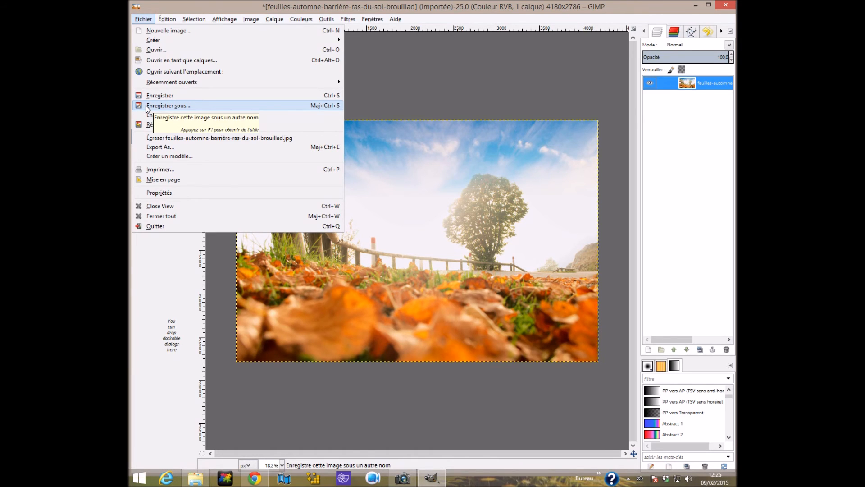
left_click(153, 147)
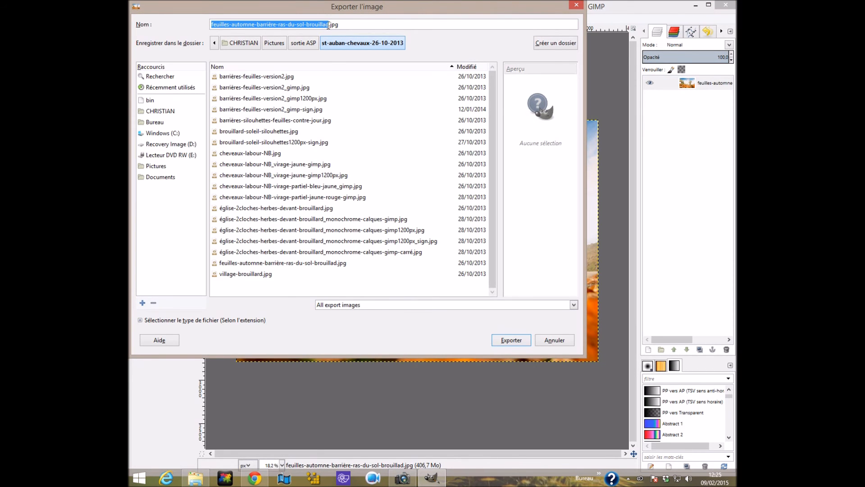
left_click(326, 23)
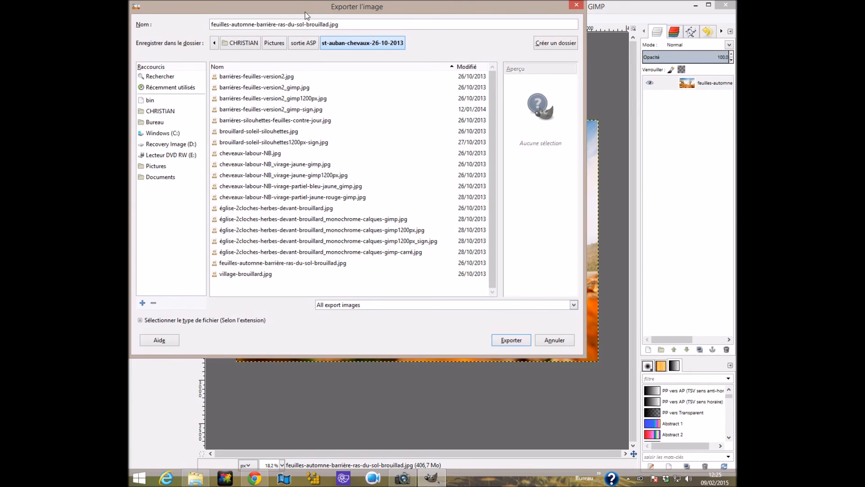
type("8")
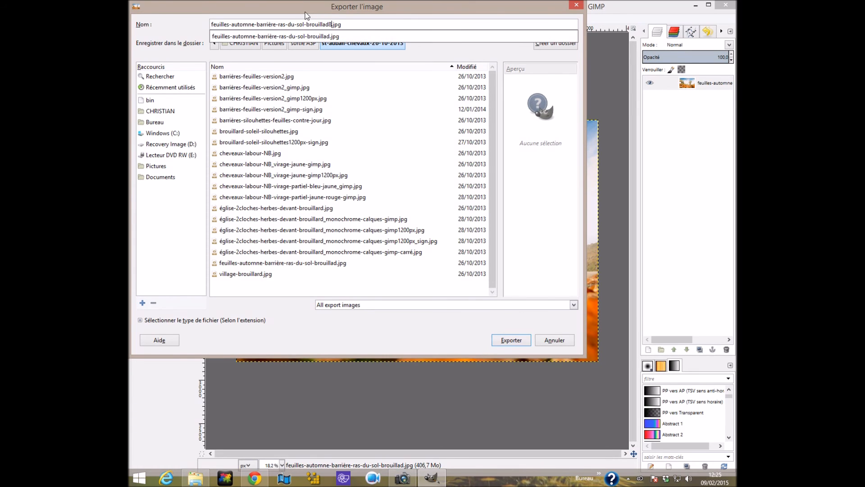
key("BackSpace")
type("_ciel-masque-gimp")
Export the image as a JPEG with quality 100.
left_click(511, 340)
left_click_drag(464, 211, 471, 212)
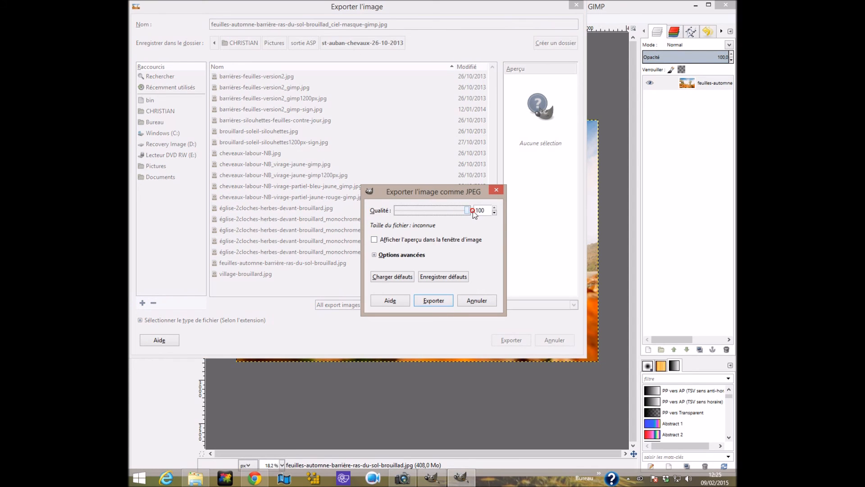
left_click(433, 300)
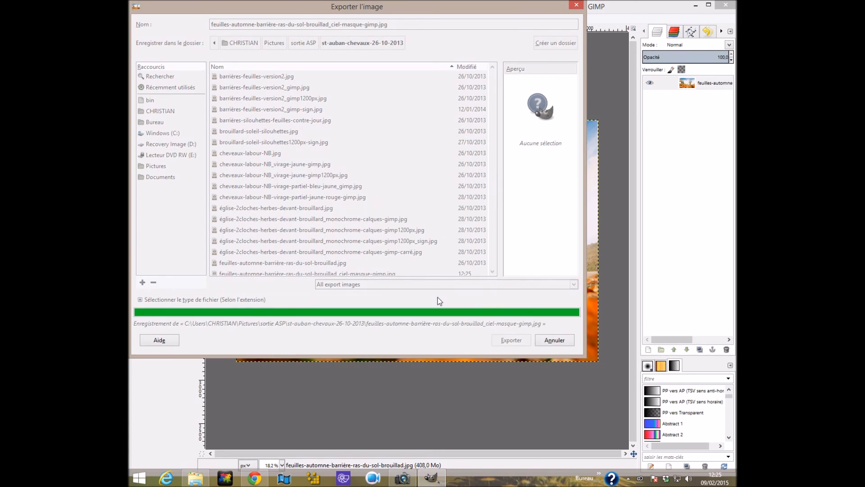